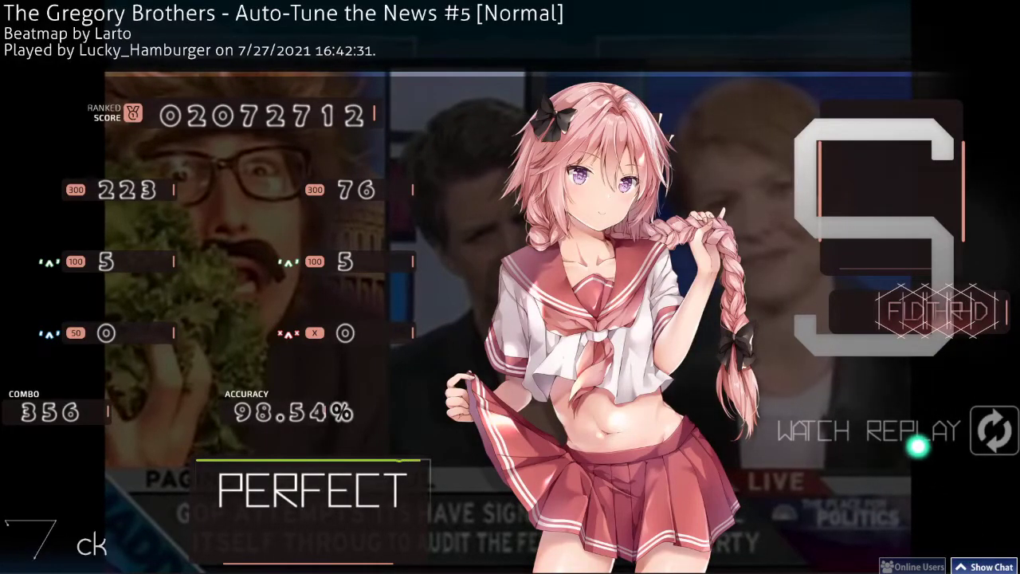
- Watch the Hidden replay of Auto-Tune the News #5 [Normal] through to its results screen
{"action": "left_click", "coordinate": [909, 444]}
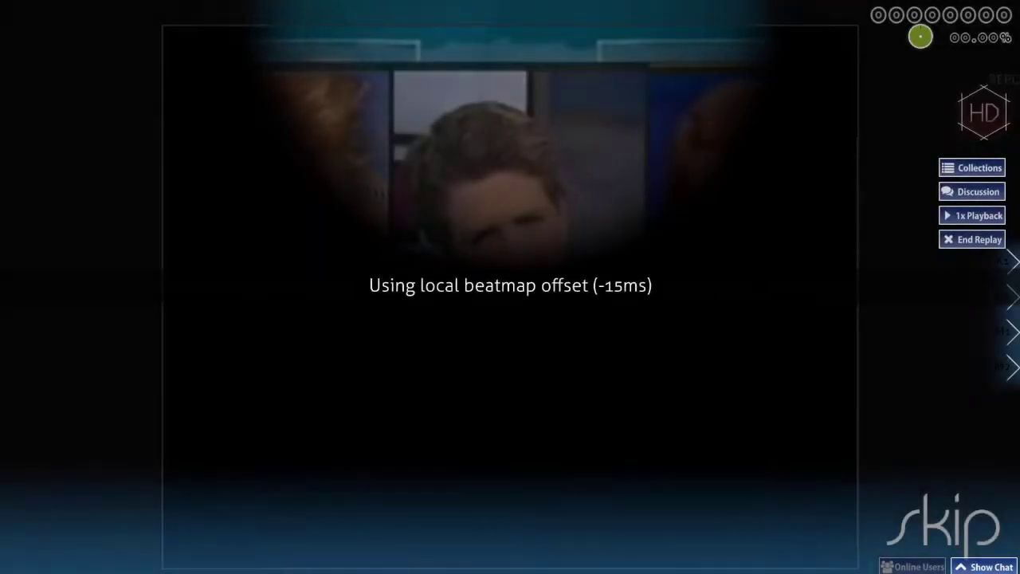